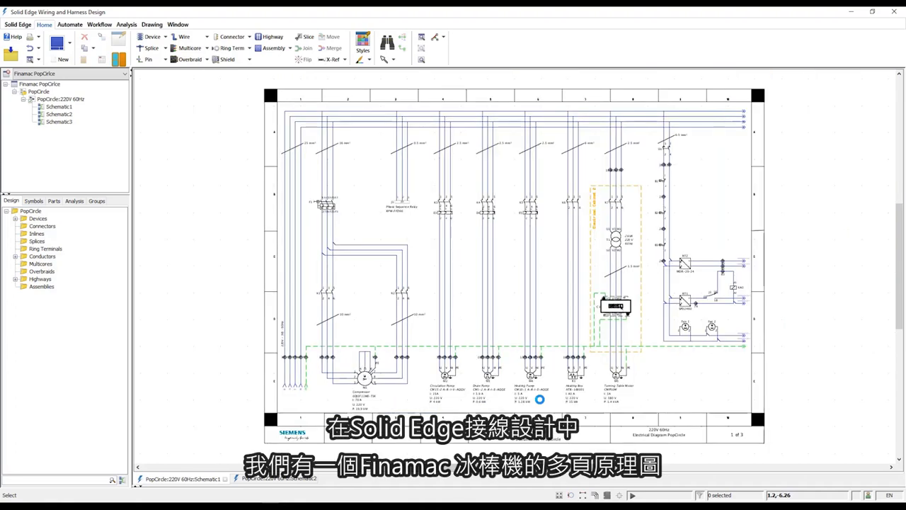
# Create a new layout design named LayoutDesign1 with a diagram named IGA and 1 mm grid spacing.
pyautogui.click(69, 44)
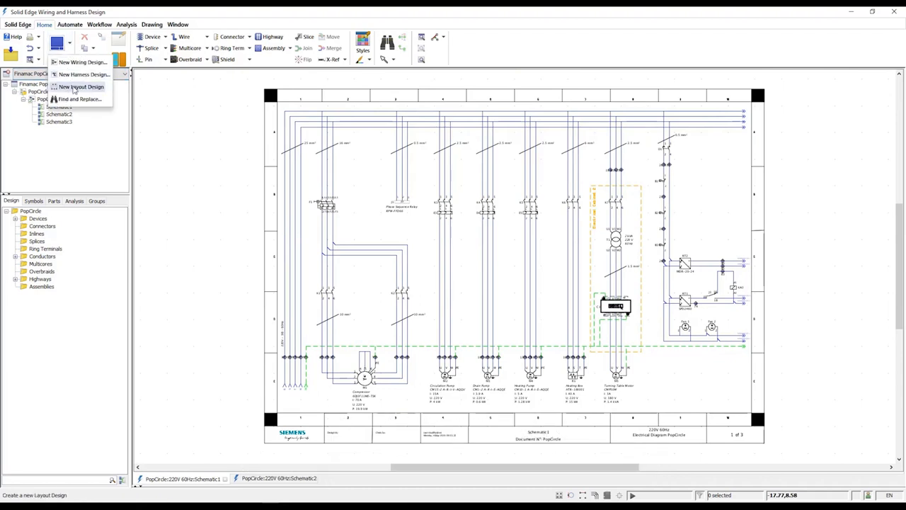
pyautogui.click(74, 87)
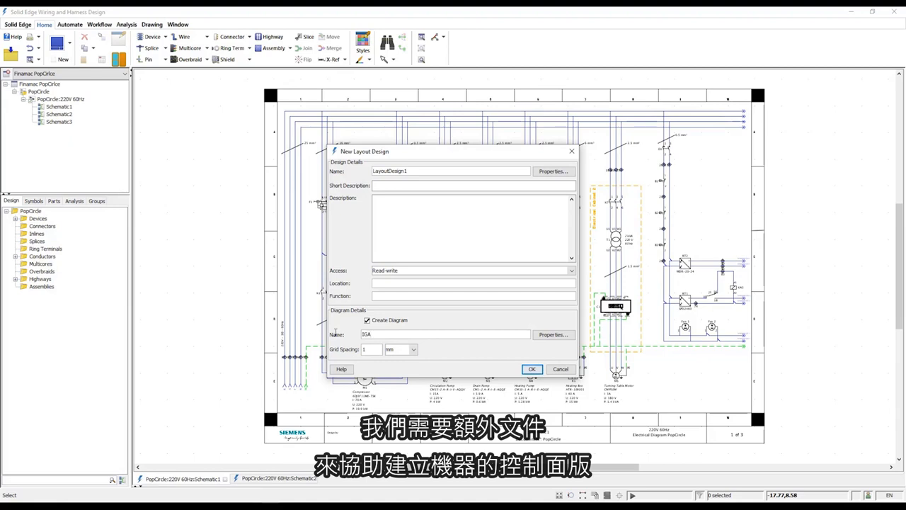
pyautogui.click(531, 369)
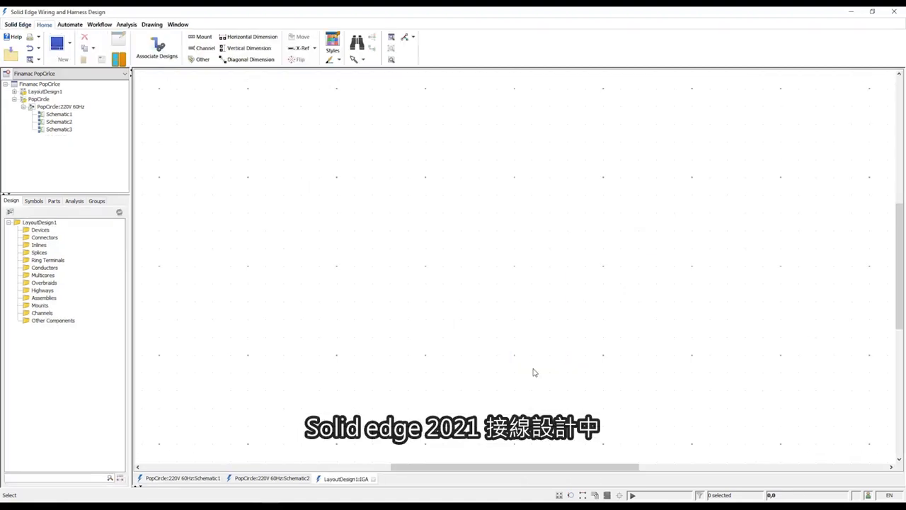
# Insert the cabinet frame outline into the empty layout diagram.
pyautogui.click(151, 24)
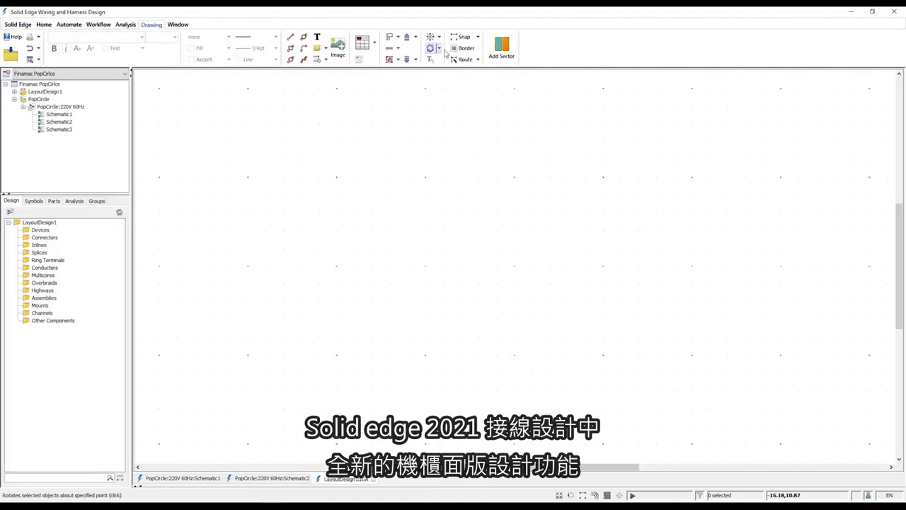
pyautogui.click(502, 45)
pyautogui.click(650, 451)
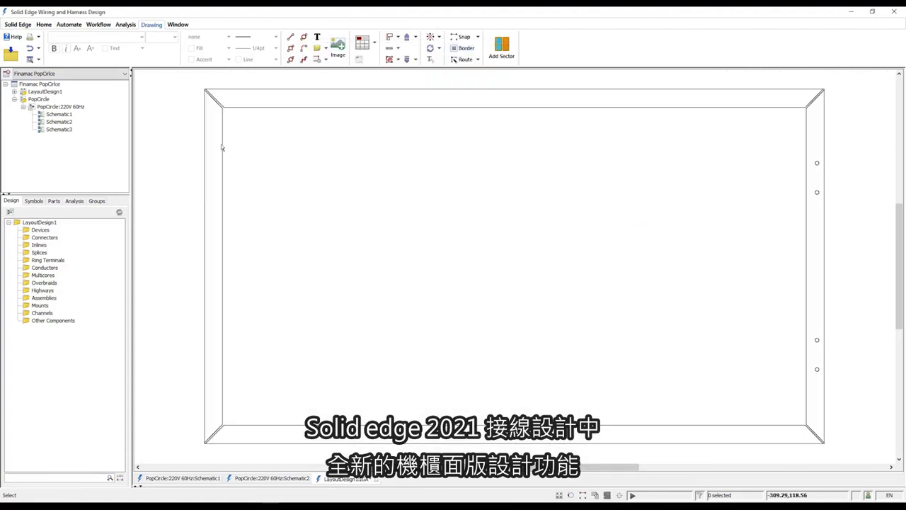
# Draw a rectangular Other component about 649 by 350 mm filling the inside of the cabinet frame.
pyautogui.click(44, 24)
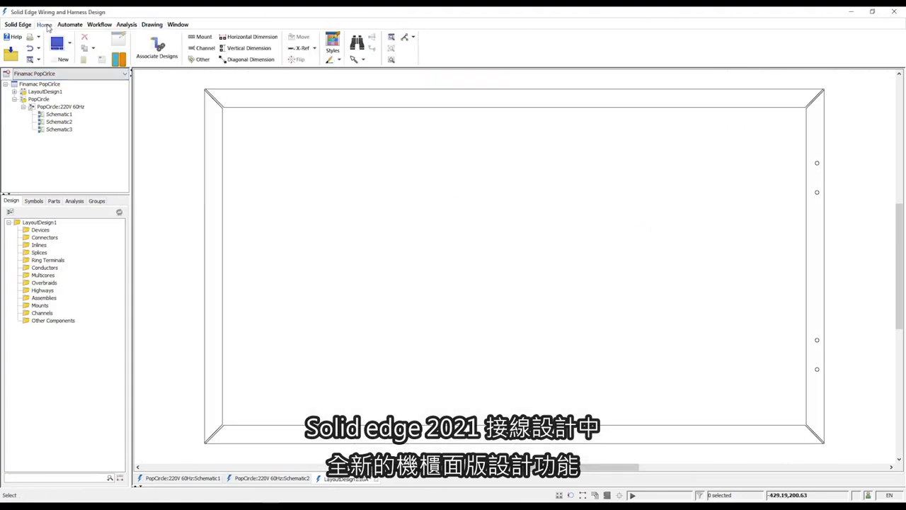
pyautogui.click(204, 51)
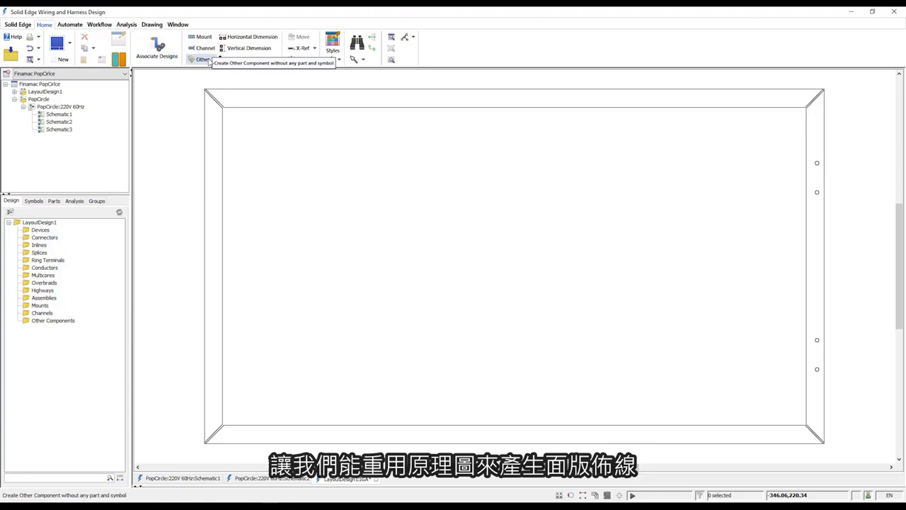
pyautogui.click(226, 111)
pyautogui.click(801, 422)
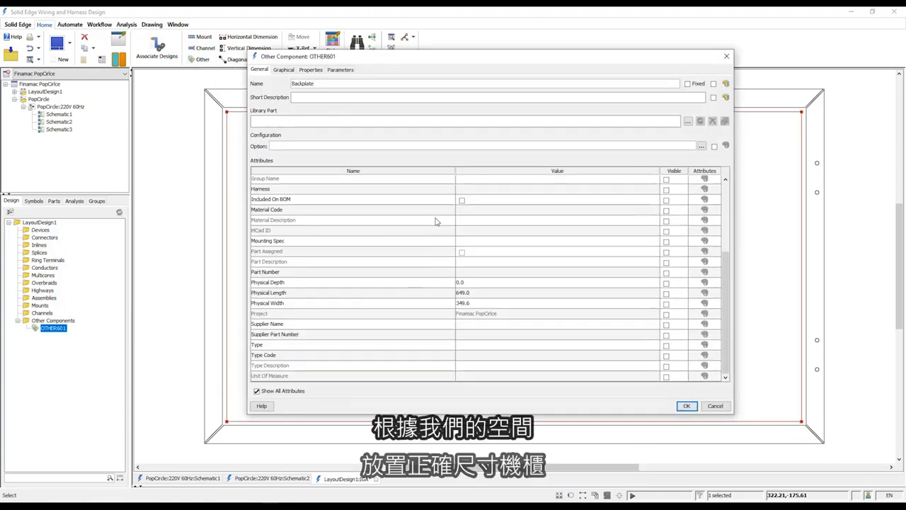
# Define the component as Backplate in name and type, with physical width 350 and a brown primary colour.
pyautogui.click(487, 344)
pyautogui.click(487, 362)
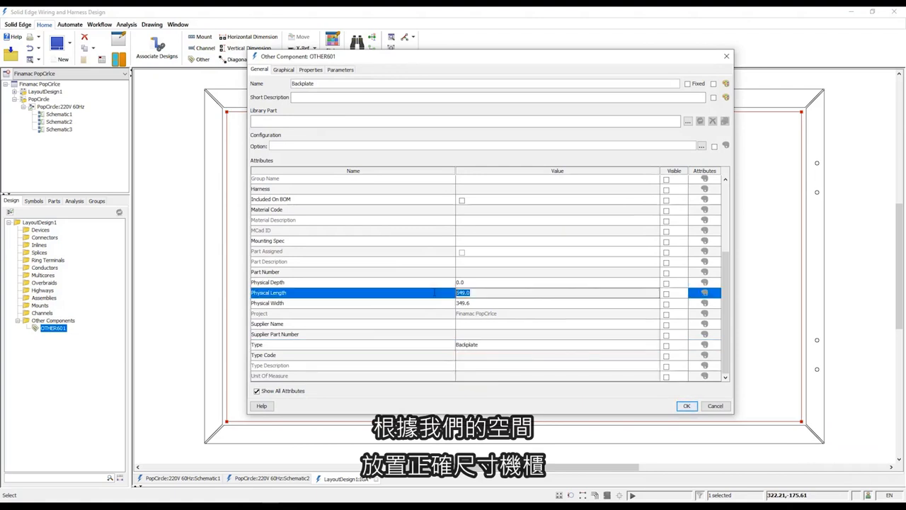
pyautogui.doubleClick(473, 303)
pyautogui.write('350')
pyautogui.click(285, 70)
pyautogui.click(439, 85)
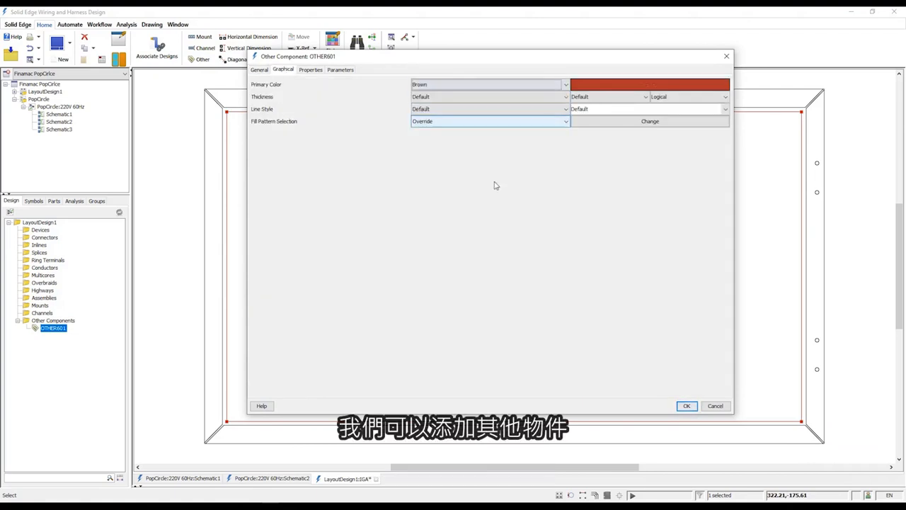
pyautogui.click(437, 123)
pyautogui.click(686, 406)
# Draw a horizontal wiring channel about 628 by 40 mm along the backplate's upper edge and review its attributes.
pyautogui.click(236, 141)
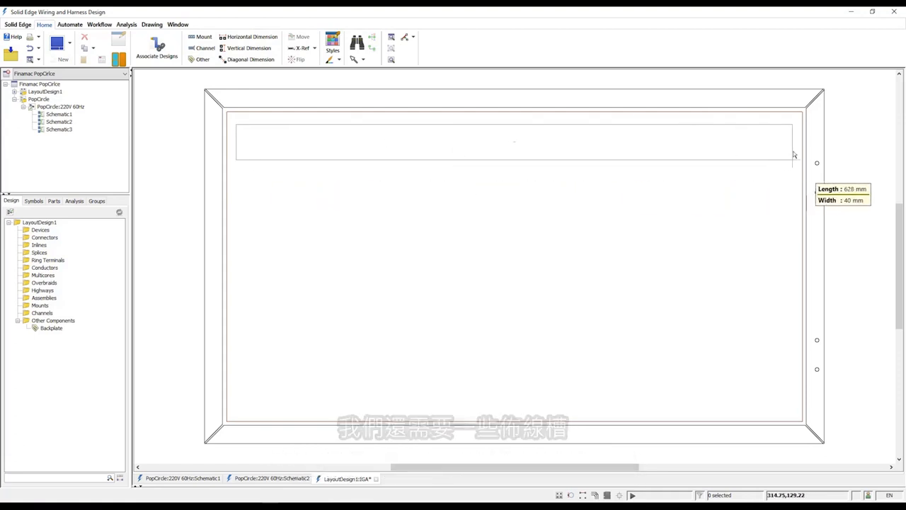
pyautogui.click(794, 155)
pyautogui.doubleClick(336, 161)
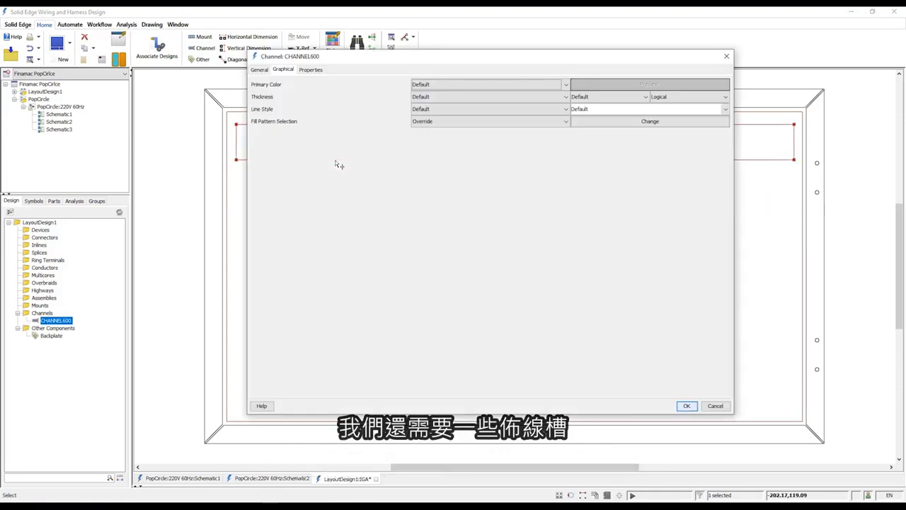
pyautogui.scroll(-5, 491, 346)
pyautogui.click(491, 345)
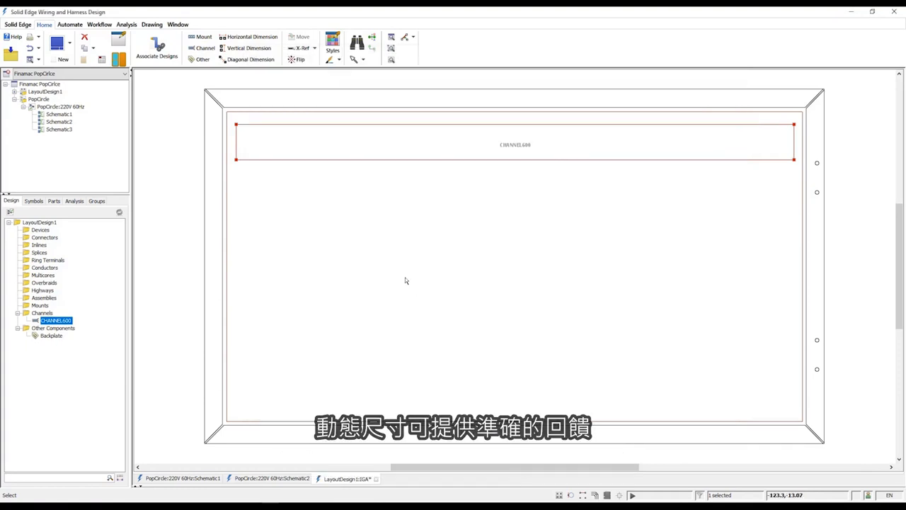
pyautogui.click(275, 198)
# Draw a vertical channel down from the upper channel's left end and copy the upper channel to its lower end.
pyautogui.click(207, 50)
pyautogui.moveTo(237, 160)
pyautogui.mouseDown()
pyautogui.moveTo(258, 309)
pyautogui.moveTo(271, 316)
pyautogui.mouseUp()
pyautogui.click(447, 159)
pyautogui.hotkey('ctrl', 'c')
pyautogui.hotkey('ctrl', 'v')
pyautogui.click(515, 336)
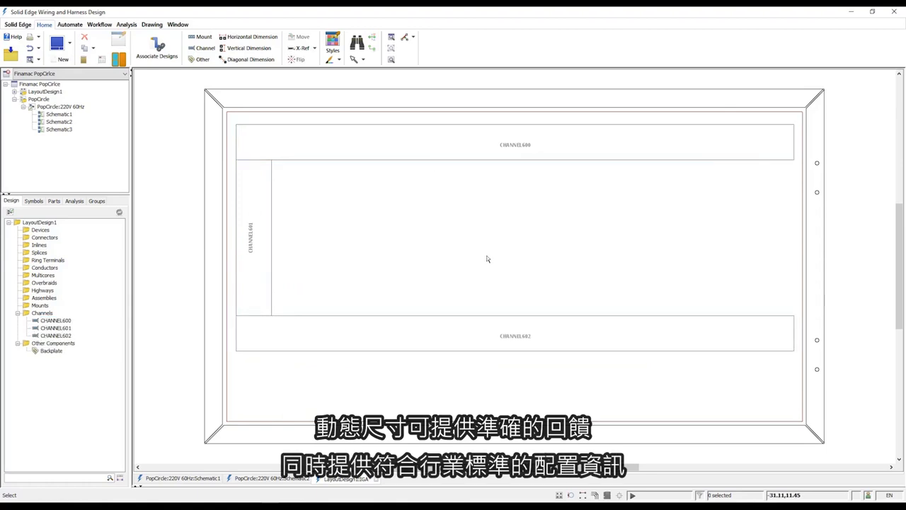
# Place two horizontal 35 mm wide mount rails: one between the channels and one about 450 mm long below the lower channel.
pyautogui.click(203, 36)
pyautogui.click(280, 239)
pyautogui.click(790, 251)
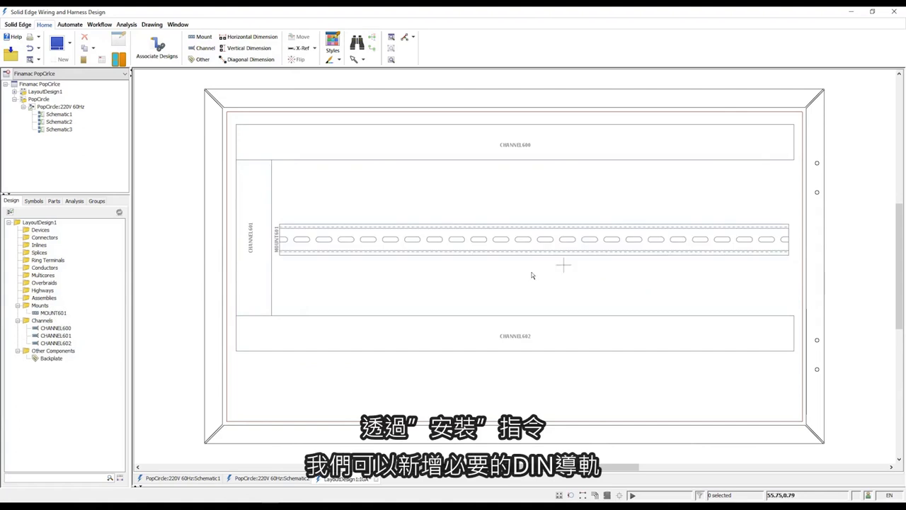
pyautogui.click(319, 388)
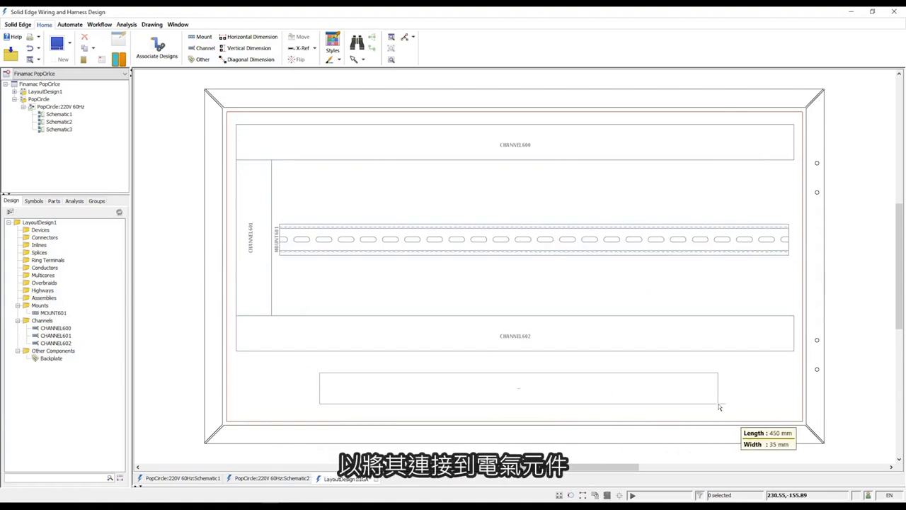
pyautogui.click(732, 401)
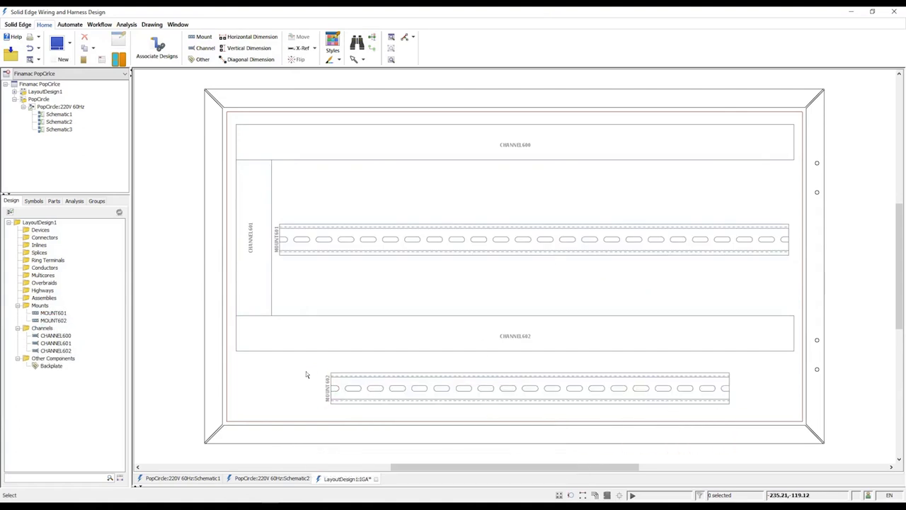
# Open the lower mount rail's attributes and check its type and physical dimensions.
pyautogui.doubleClick(375, 378)
pyautogui.scroll(-4, 453, 343)
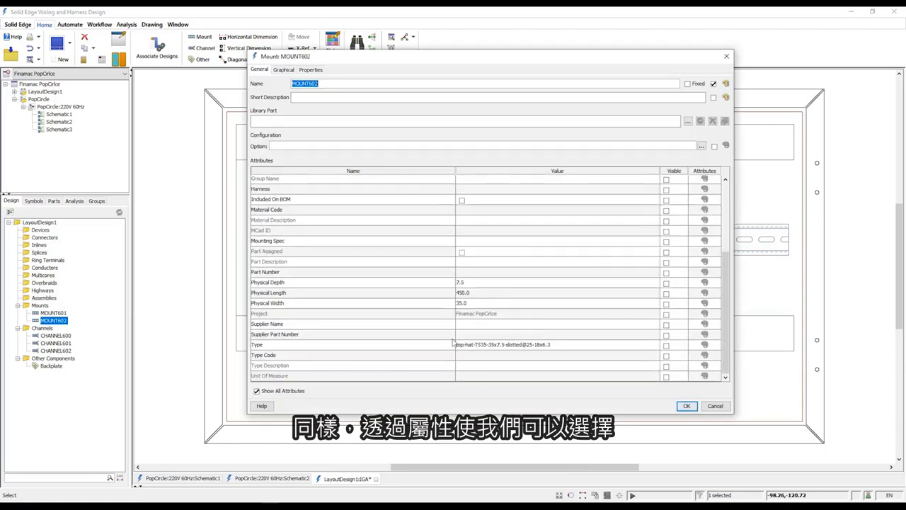
pyautogui.click(471, 350)
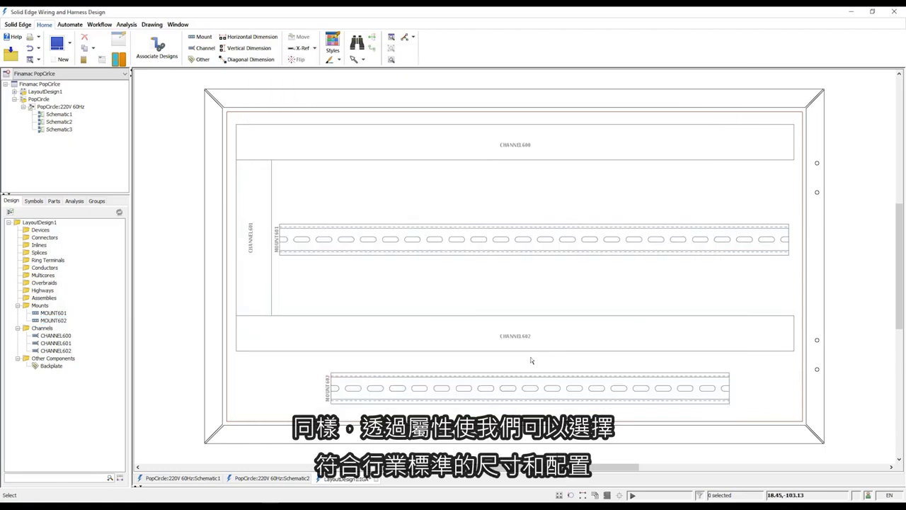
# Dimension the backplate's length and height, and add chained vertical dimensions from its upper edge to the channels and mount rails.
pyautogui.click(244, 36)
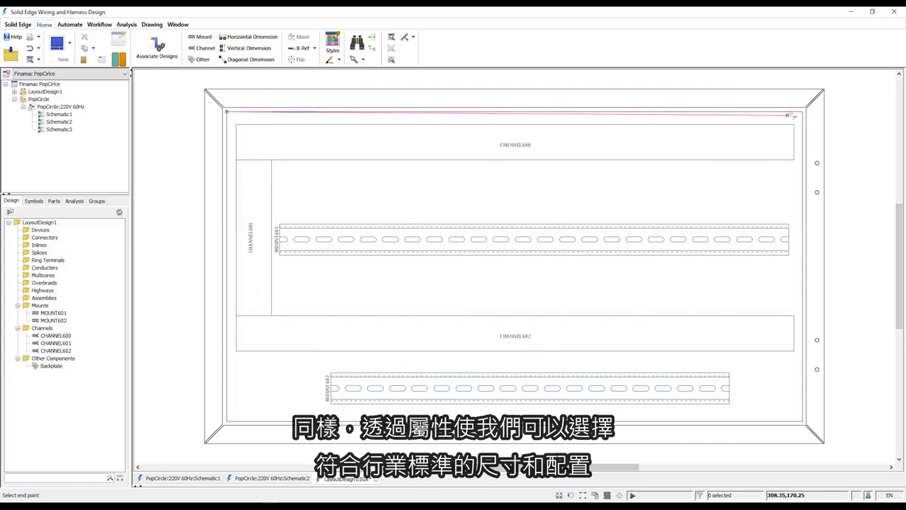
pyautogui.click(517, 77)
pyautogui.doubleClick(517, 77)
pyautogui.click(249, 48)
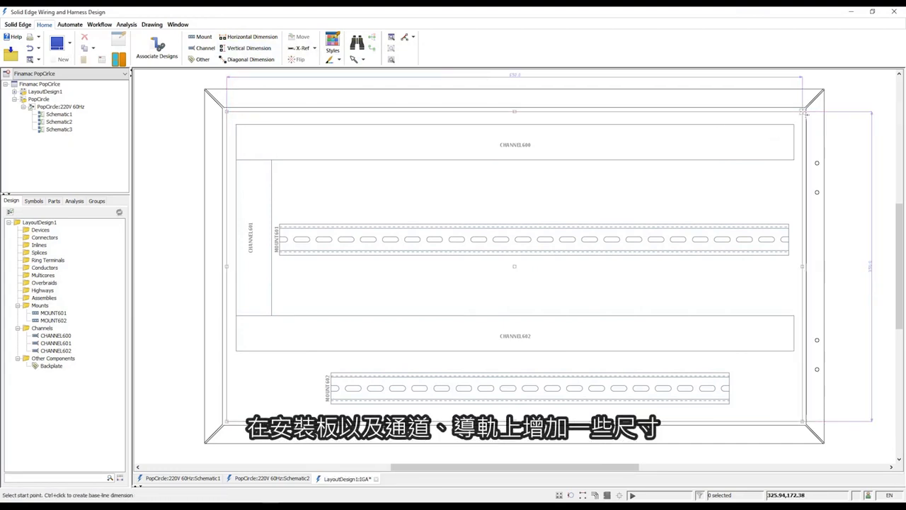
pyautogui.click(803, 111)
pyautogui.click(729, 372)
pyautogui.doubleClick(850, 266)
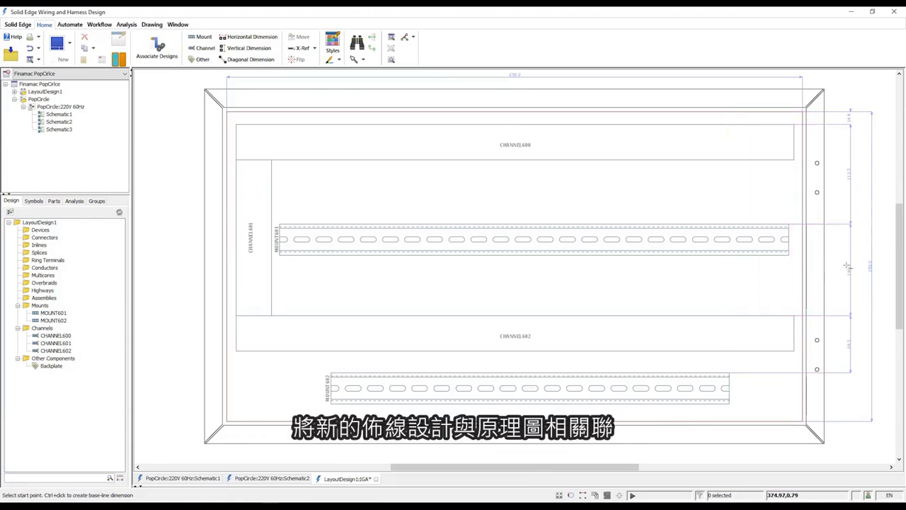
# Associate the PopCircle:220V 60Hz wiring design with the layout.
pyautogui.click(157, 49)
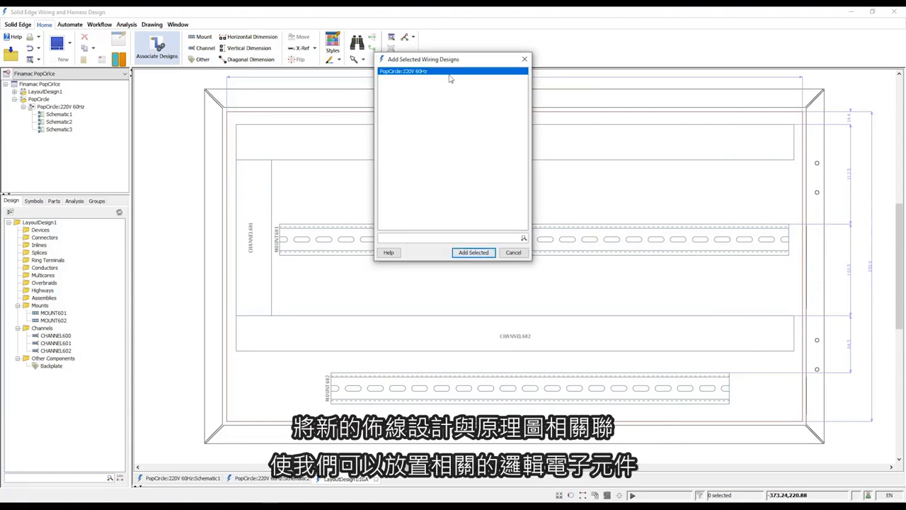
pyautogui.click(485, 254)
pyautogui.click(482, 255)
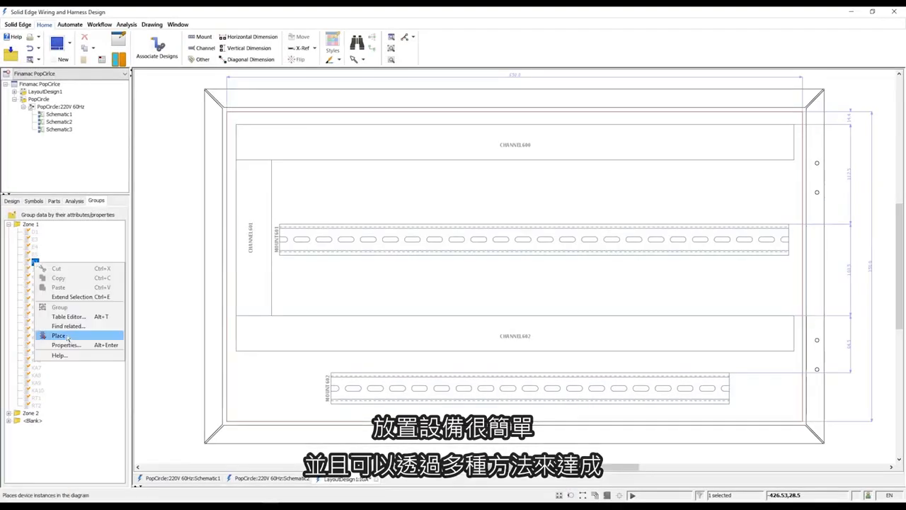
# Place device F1 rotated at the left end of the upper mount rail.
pyautogui.click(67, 338)
pyautogui.press('r')
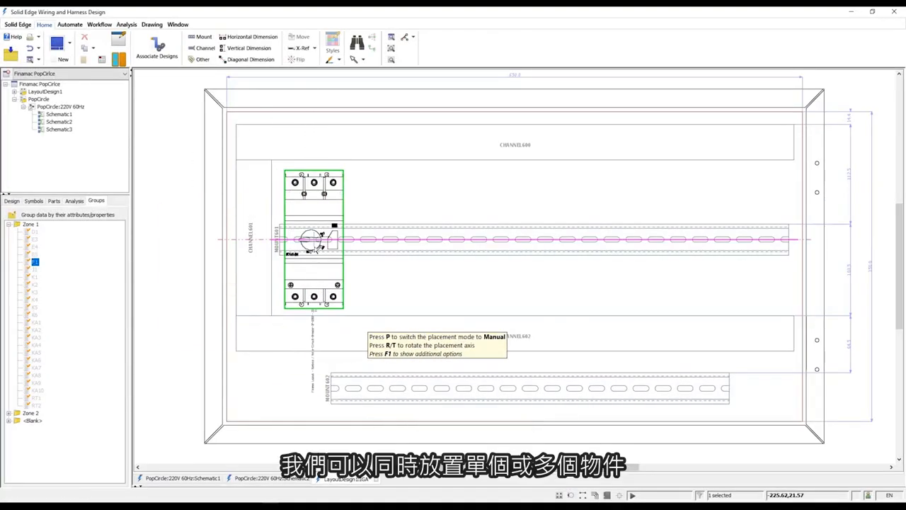
pyautogui.click(319, 248)
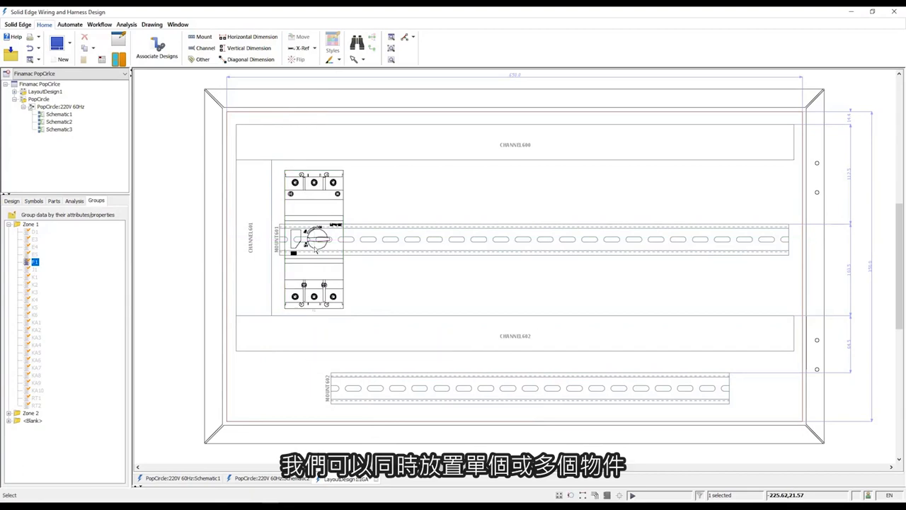
# Place contactors K1 and K2 together on the upper rail directly beside F1.
pyautogui.keyDown('ctrl'); pyautogui.click(35, 284); pyautogui.keyUp('ctrl')
pyautogui.rightClick(36, 284)
pyautogui.click(50, 361)
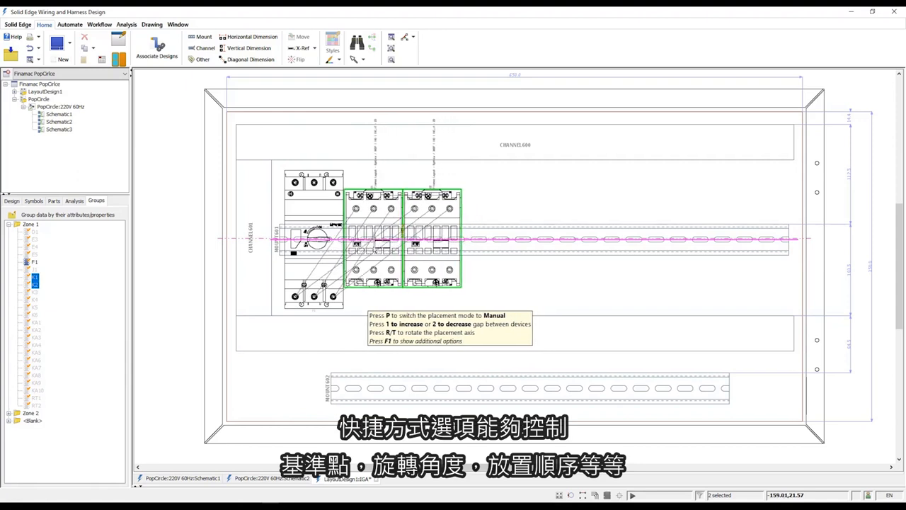
pyautogui.click(374, 250)
# Place contactors K3 to K6 on the upper rail beside K2, the large one separately and the other three as a group.
pyautogui.keyDown('ctrl'); pyautogui.click(35, 307); pyautogui.keyUp('ctrl')
pyautogui.rightClick(35, 306)
pyautogui.click(50, 371)
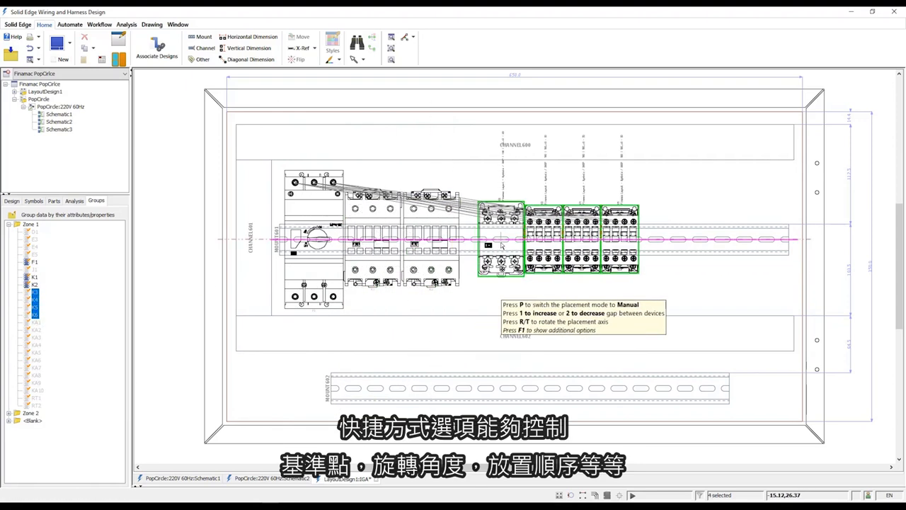
pyautogui.press('F1')
pyautogui.press('o')
pyautogui.press('p')
pyautogui.click(490, 244)
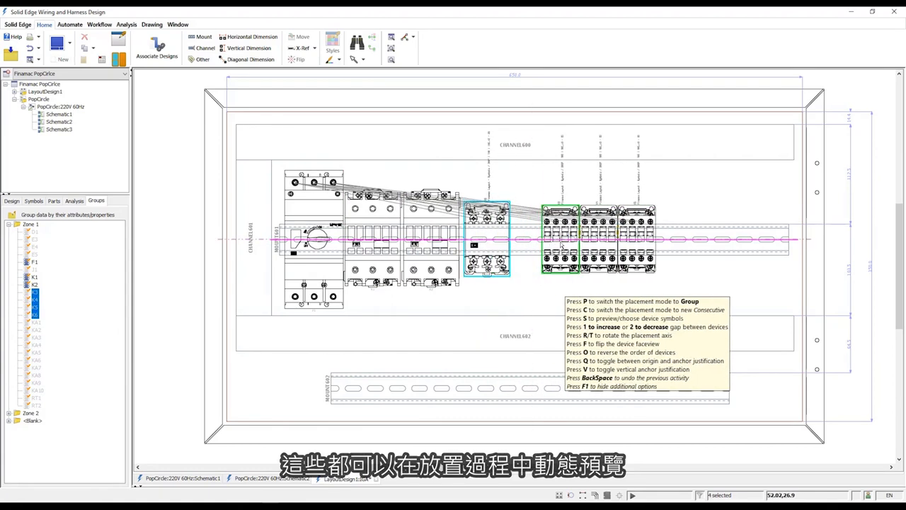
pyautogui.press('p')
pyautogui.click(545, 245)
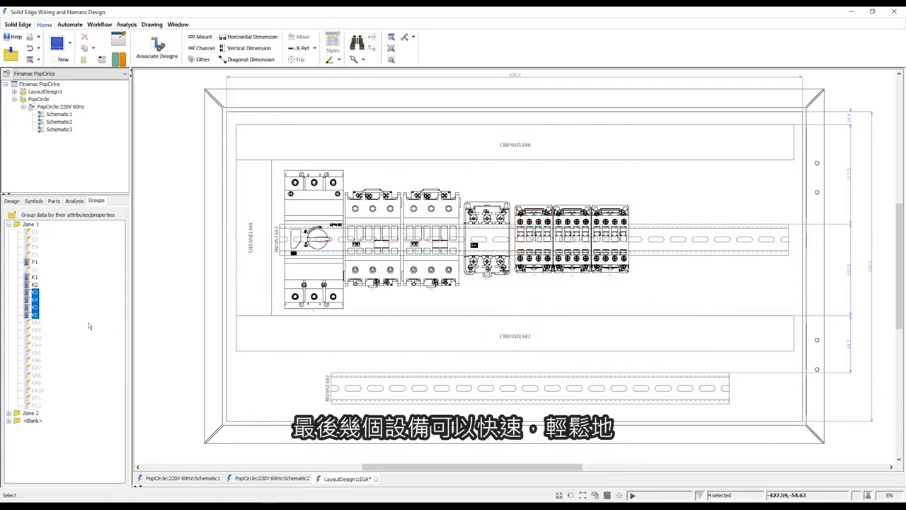
# Place relays KA1 to KA10 on the upper rail to the right of the contactors.
pyautogui.keyDown('shift'); pyautogui.click(36, 390); pyautogui.keyUp('shift')
pyautogui.rightClick(36, 231)
pyautogui.click(58, 305)
pyautogui.click(635, 233)
# Place overload relays E3, E4 and E5 below contactors K3 to K5, and expand the Zone 2 device group.
pyautogui.click(35, 240)
pyautogui.keyDown('shift'); pyautogui.click(34, 254); pyautogui.keyUp('shift')
pyautogui.rightClick(34, 254)
pyautogui.click(57, 327)
pyautogui.click(533, 306)
pyautogui.click(9, 413)
pyautogui.moveTo(121, 340); pyautogui.dragTo(129, 400)
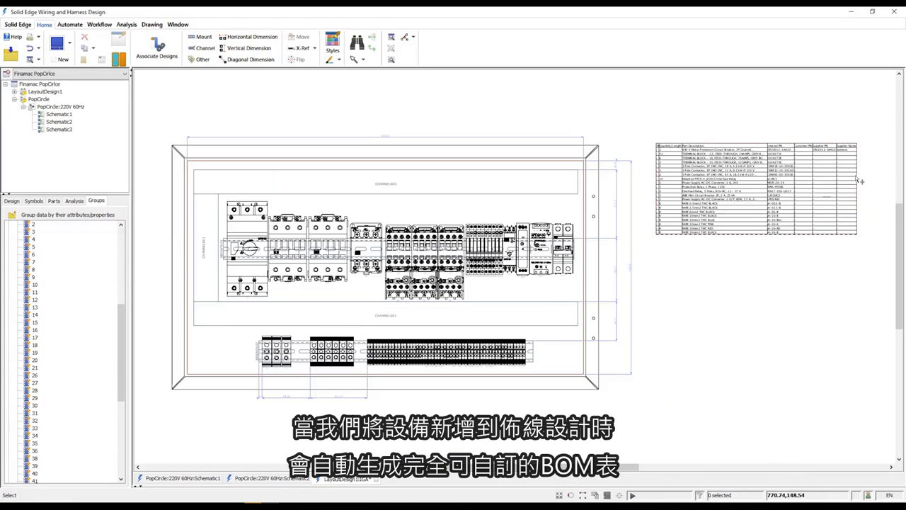
# Regenerate the BOM IDs for the parts table and the layout devices.
pyautogui.scroll(3, 856, 175)
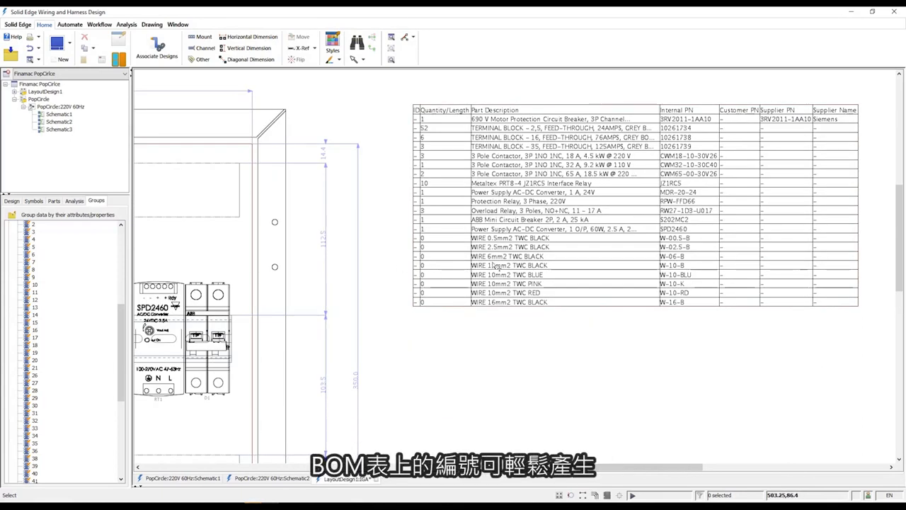
pyautogui.click(75, 25)
pyautogui.click(113, 53)
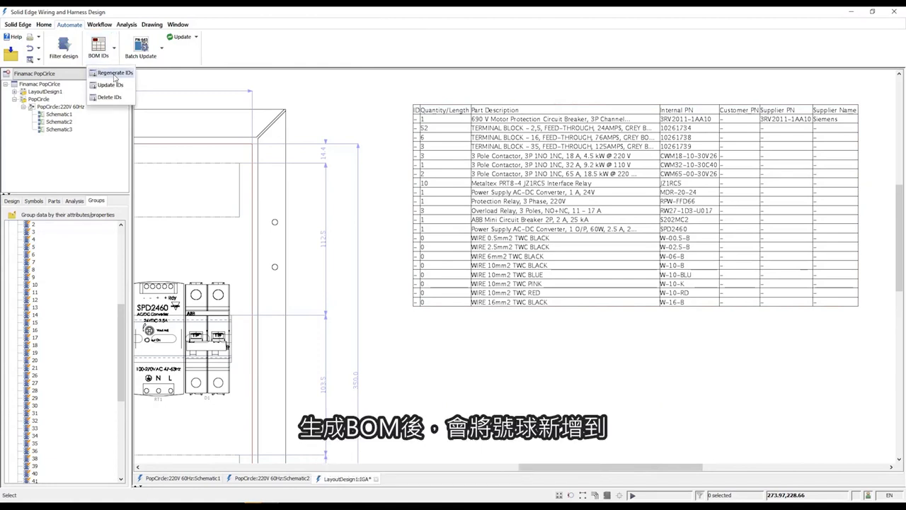
pyautogui.click(117, 77)
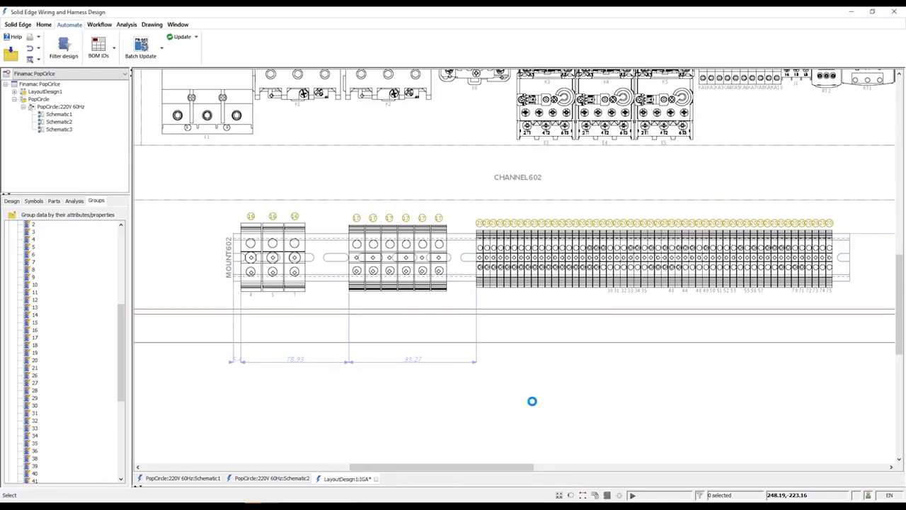
# Create a wiring diagram named TerminalPlan for PopCircle:220V 60Hz with a new property TerminalPlanDiagram set to true.
pyautogui.rightClick(71, 106)
pyautogui.click(94, 115)
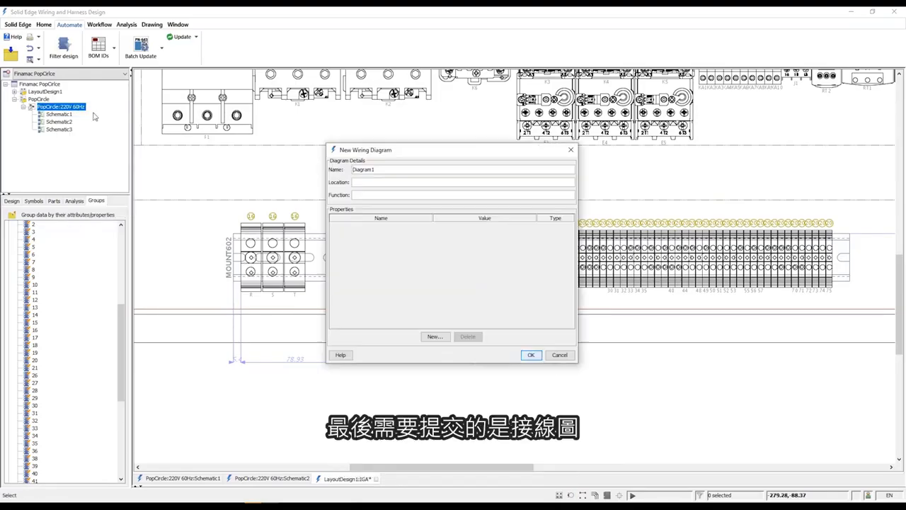
pyautogui.click(431, 337)
pyautogui.write('TerminalPlanDiagram')
pyautogui.click(454, 173)
pyautogui.write('true')
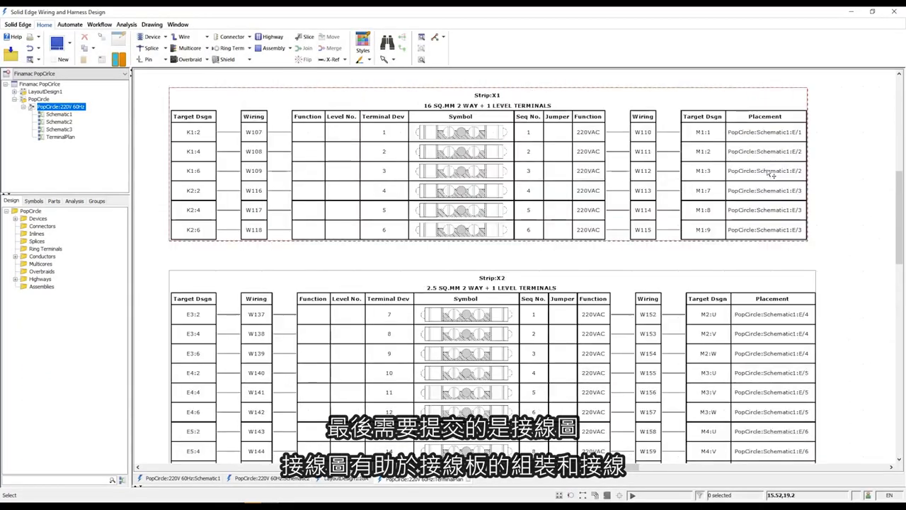
pyautogui.scroll(2, 376, 146)
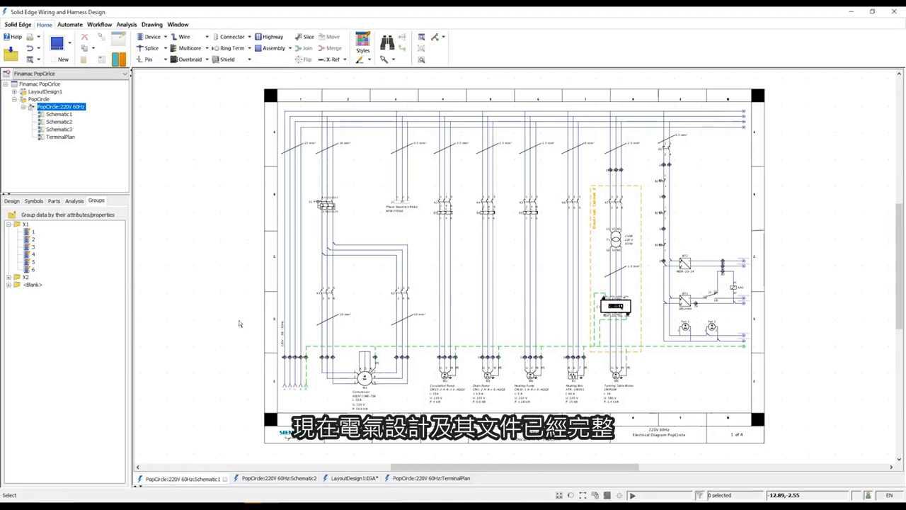
# Connect the schematic with the Solid Edge 3D assembly and cross-highlight contactor K7 and terminal 21 in both.
pyautogui.moveTo(554, 135); pyautogui.dragTo(658, 252, button='middle')
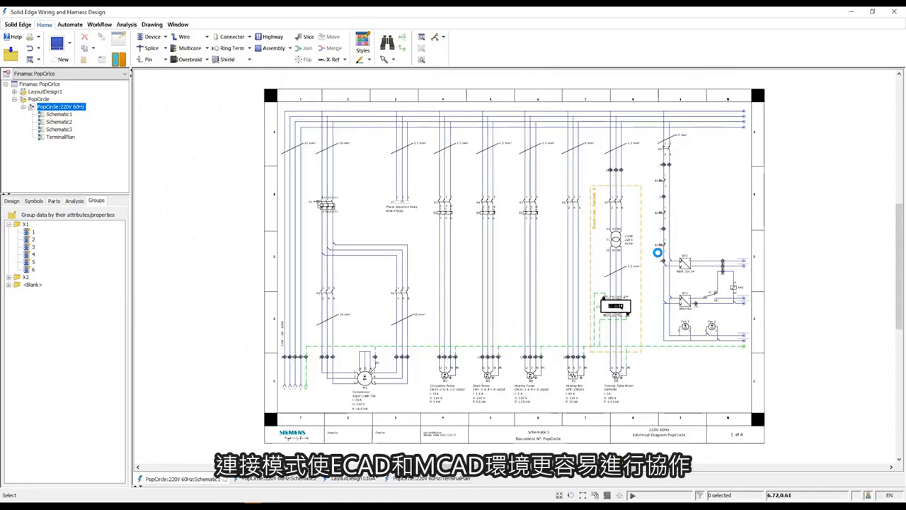
pyautogui.click(100, 24)
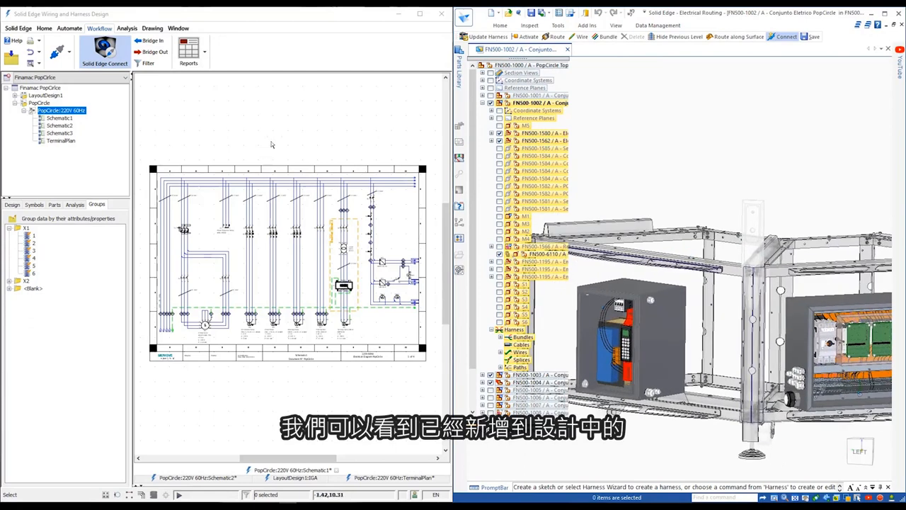
pyautogui.scroll(5, 365, 235)
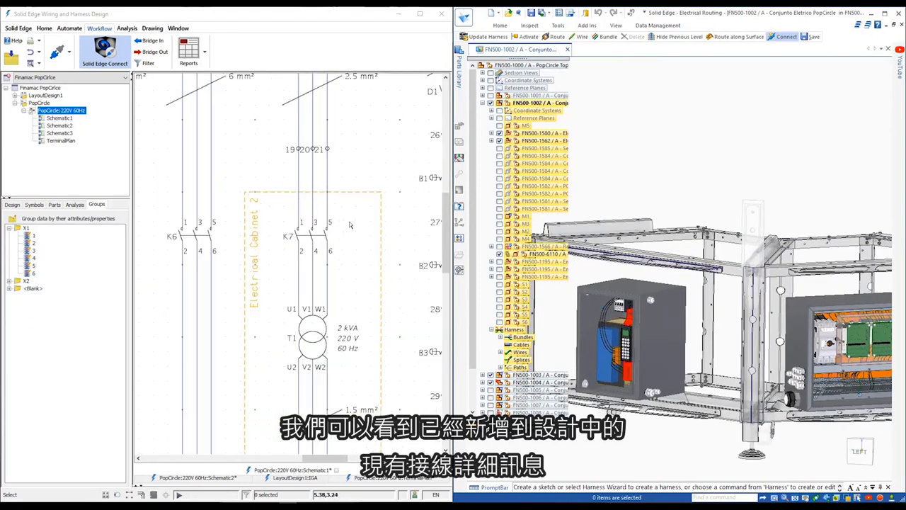
pyautogui.click(317, 246)
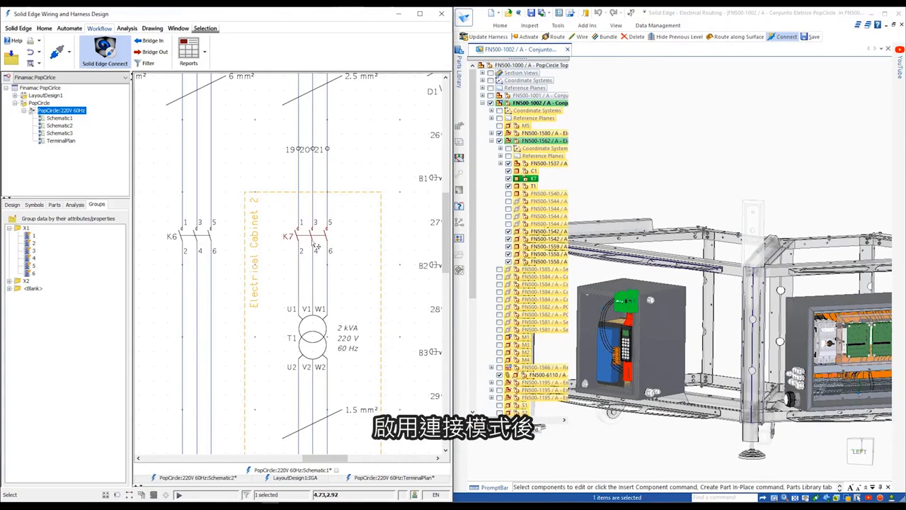
pyautogui.click(334, 153)
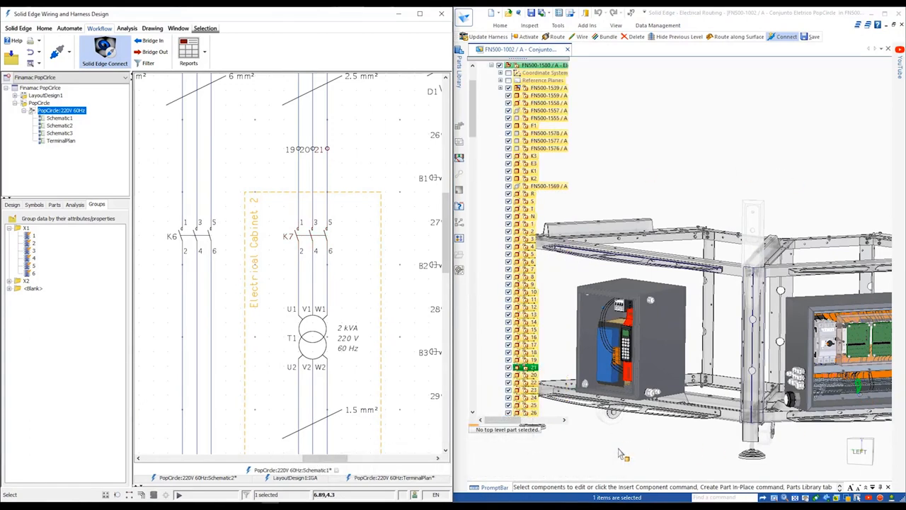
pyautogui.click(620, 454)
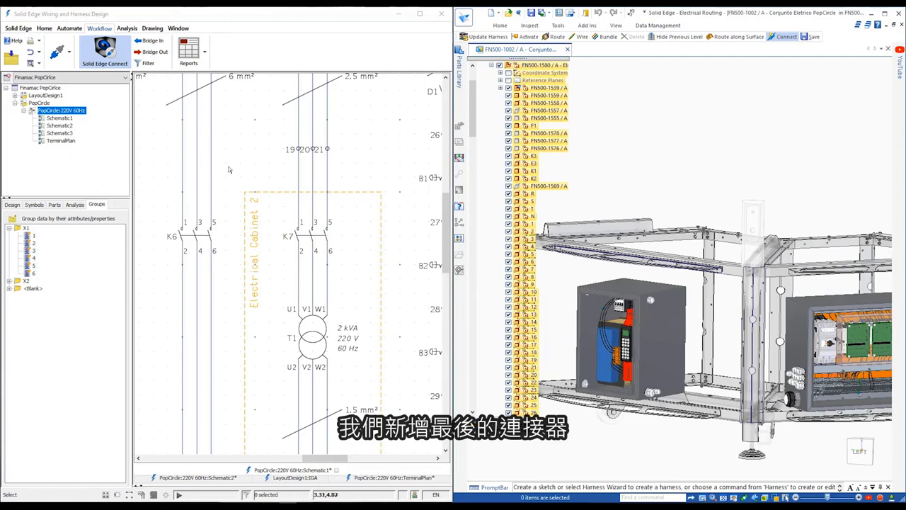
# Bridge out the PopCircle design to the 3D assembly and update the harness in Solid Edge Electrical Routing.
pyautogui.scroll(-5, 238, 204)
pyautogui.click(151, 51)
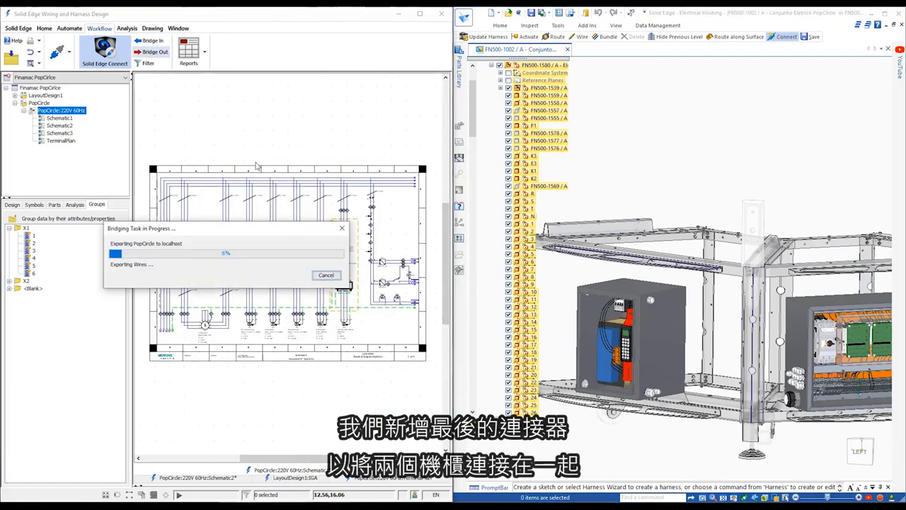
pyautogui.moveTo(338, 226); pyautogui.dragTo(339, 295)
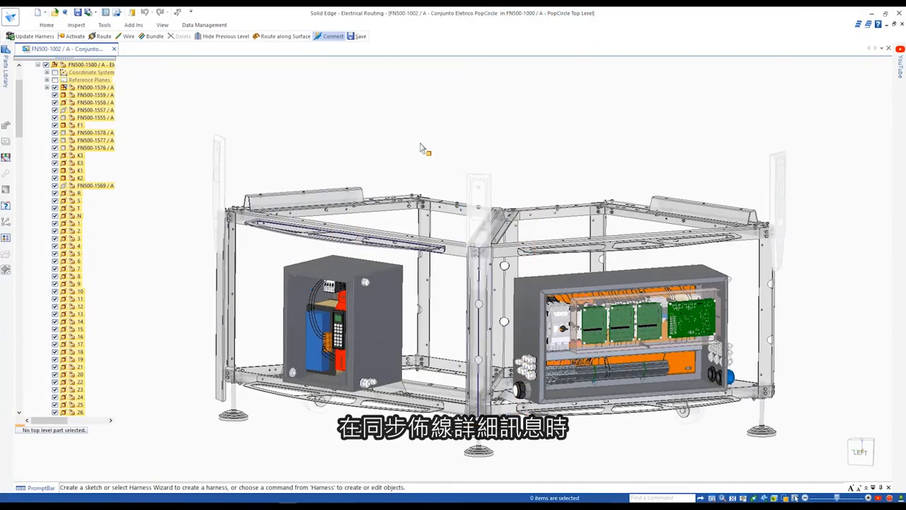
pyautogui.click(32, 36)
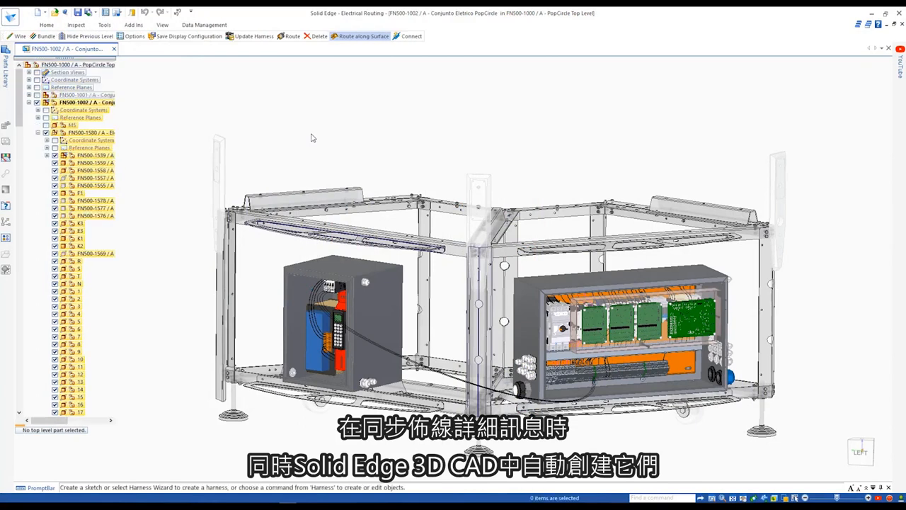
# Bundle the wires that run between the two electrical cabinets.
pyautogui.moveTo(611, 436); pyautogui.dragTo(629, 450, button='right')
pyautogui.click(595, 394)
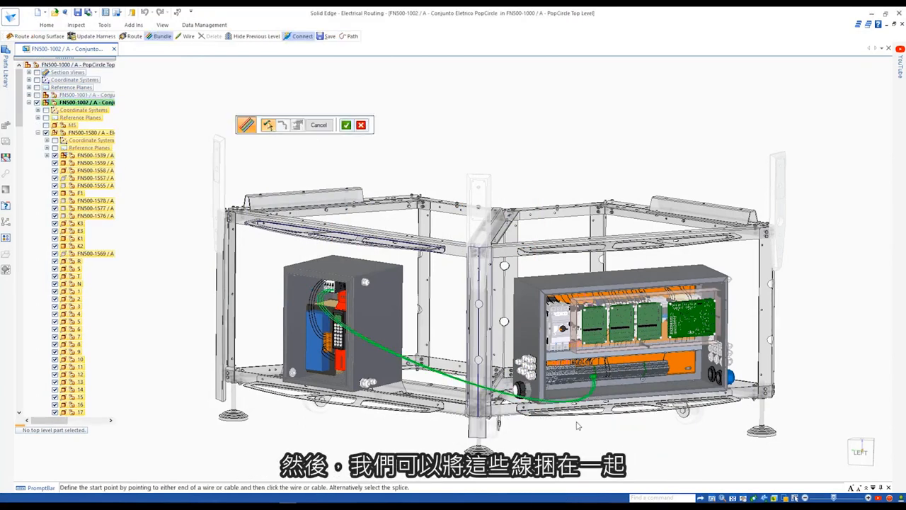
pyautogui.click(595, 380)
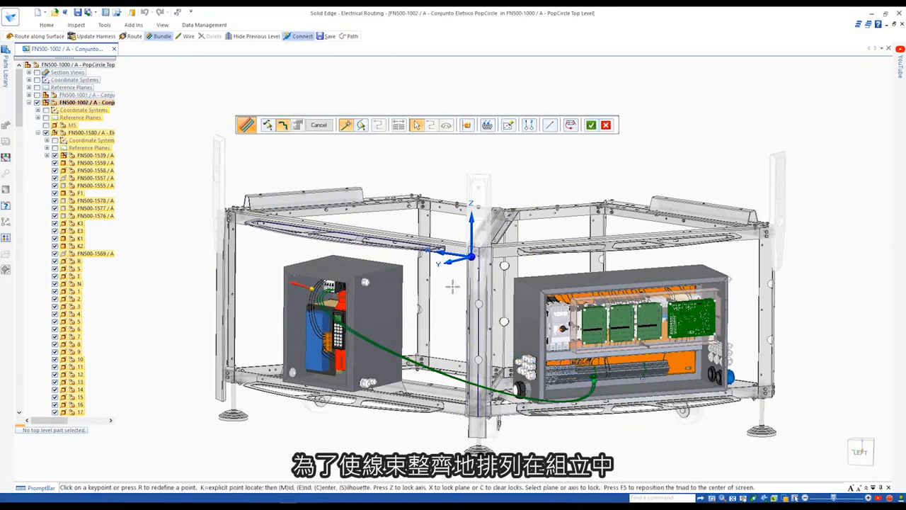
pyautogui.rightClick(451, 285)
pyautogui.click(317, 126)
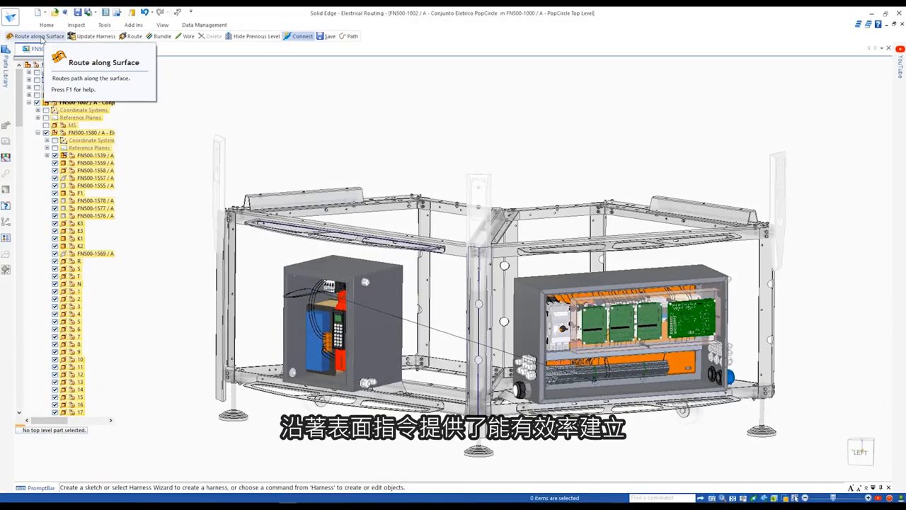
# Start Route along Surface for the bundle between the cabinets, selecting the frame faces and viewing the assembly from the side.
pyautogui.click(38, 36)
pyautogui.rightClick(477, 352)
pyautogui.click(477, 352)
pyautogui.click(434, 261)
pyautogui.rightClick(450, 296)
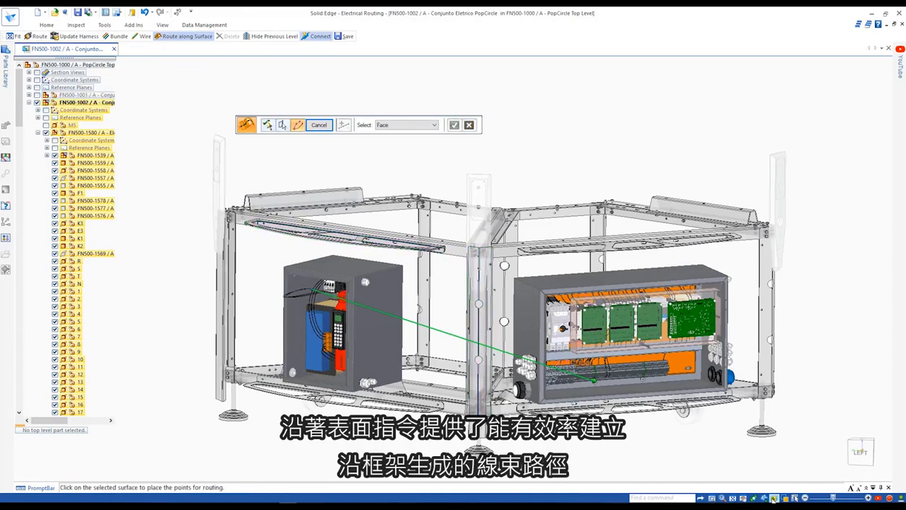
pyautogui.click(774, 499)
pyautogui.click(792, 430)
pyautogui.click(733, 497)
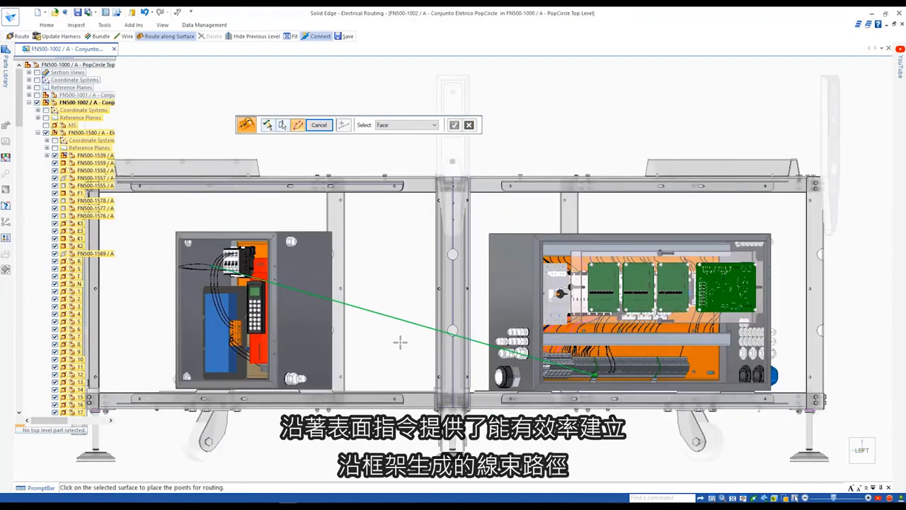
# Place routing points up the middle post and along the upper frame rail above the small cabinet, and complete the bundle route.
pyautogui.click(464, 339)
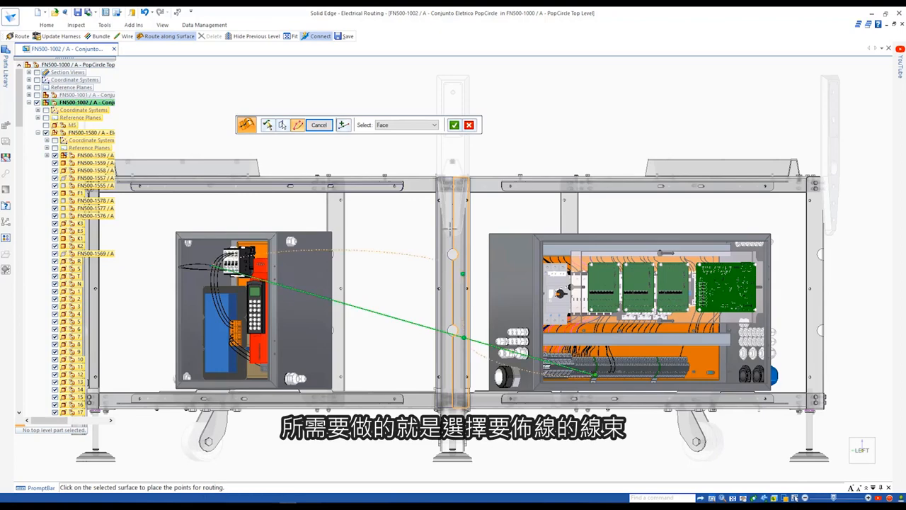
pyautogui.moveTo(445, 199); pyautogui.dragTo(547, 207, button='middle')
pyautogui.click(547, 208)
pyautogui.click(452, 207)
pyautogui.click(353, 206)
pyautogui.click(269, 205)
pyautogui.click(230, 205)
pyautogui.rightClick(406, 155)
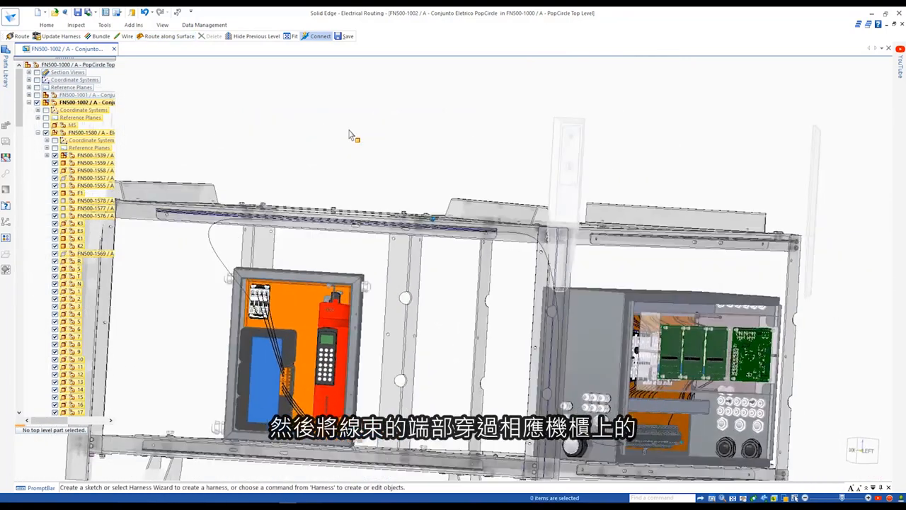
# Route the ends of the bundle through the cable glands on the cabinets.
pyautogui.moveTo(354, 135); pyautogui.dragTo(408, 355, button='middle')
pyautogui.click(17, 36)
pyautogui.scroll(3, 451, 324)
pyautogui.moveTo(497, 391); pyautogui.dragTo(320, 268, button='middle')
pyautogui.click(451, 325)
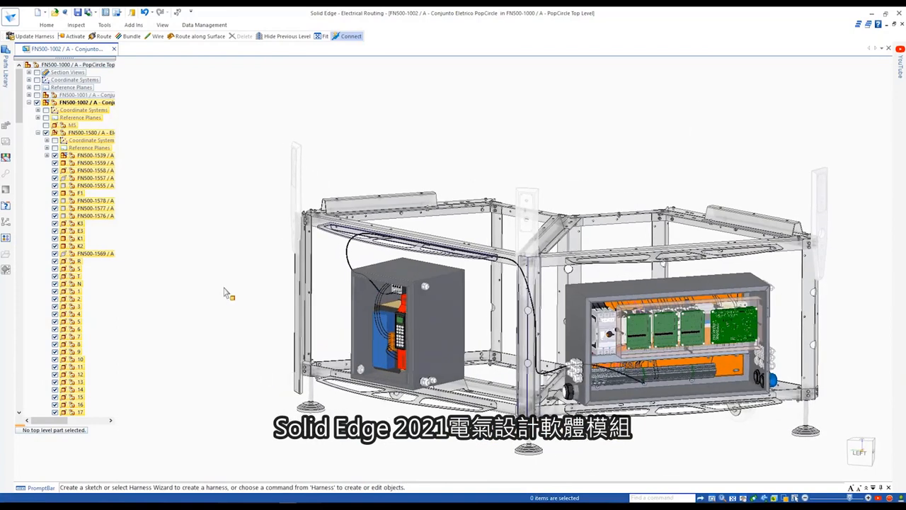
pyautogui.click(217, 333)
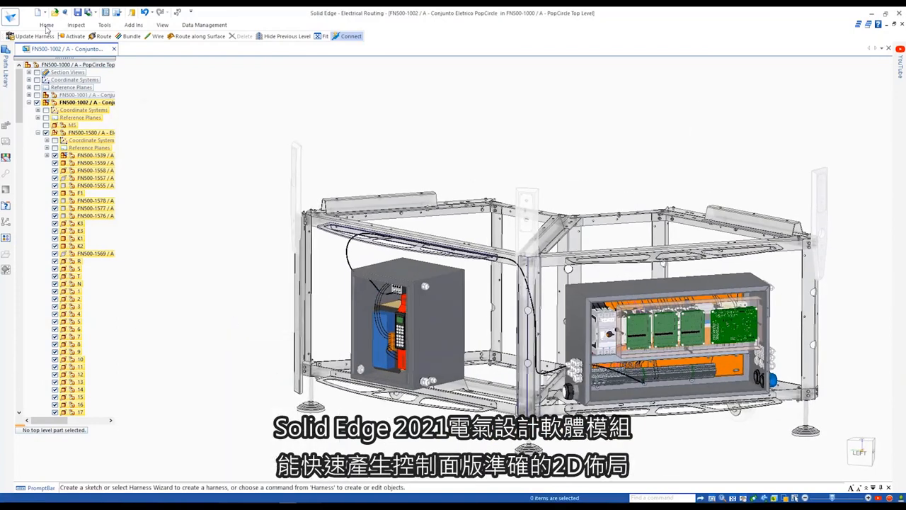